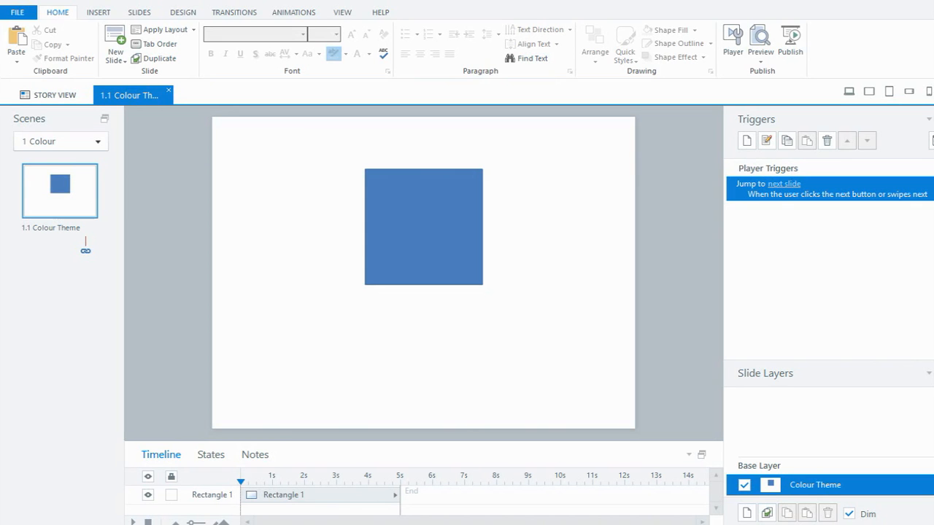
- Examine the range of shape styles offered for the blue square under the current theme colours
left_click(423, 248)
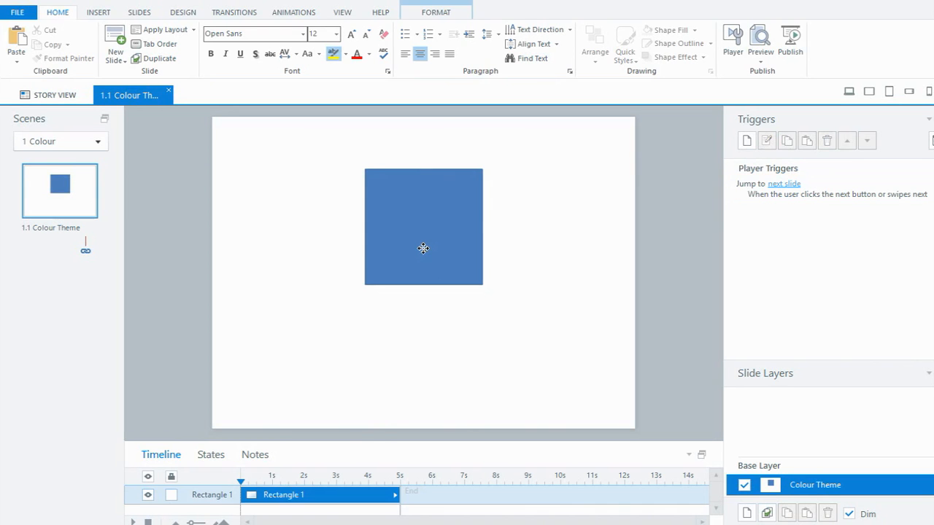
left_click(436, 15)
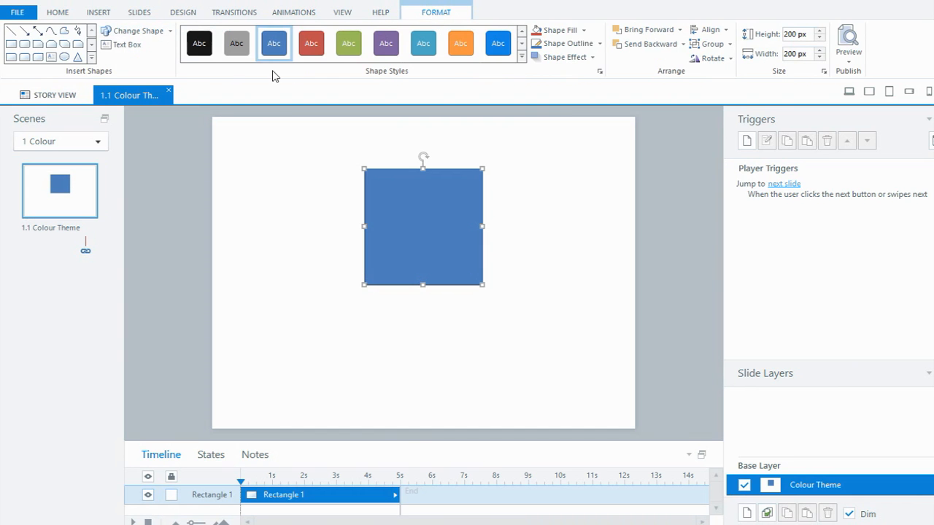
left_click(522, 57)
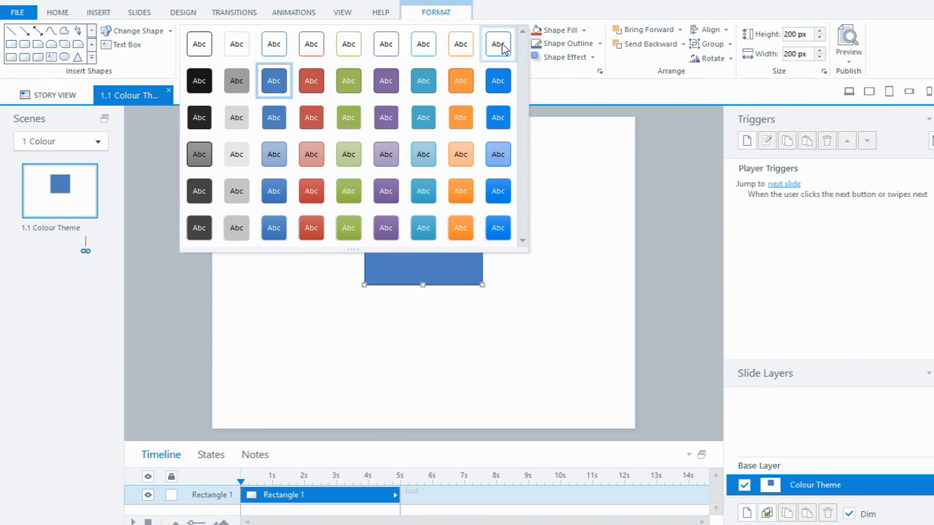
left_click(541, 98)
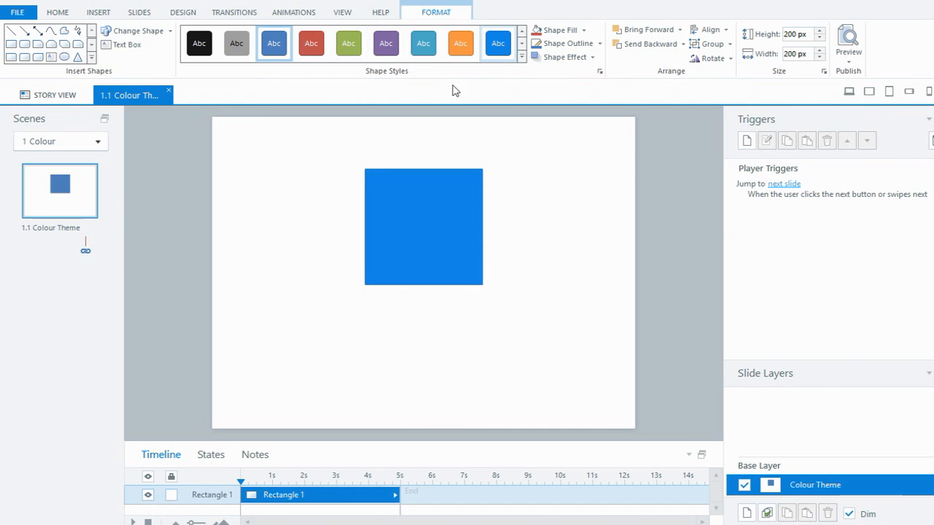
left_click(200, 44)
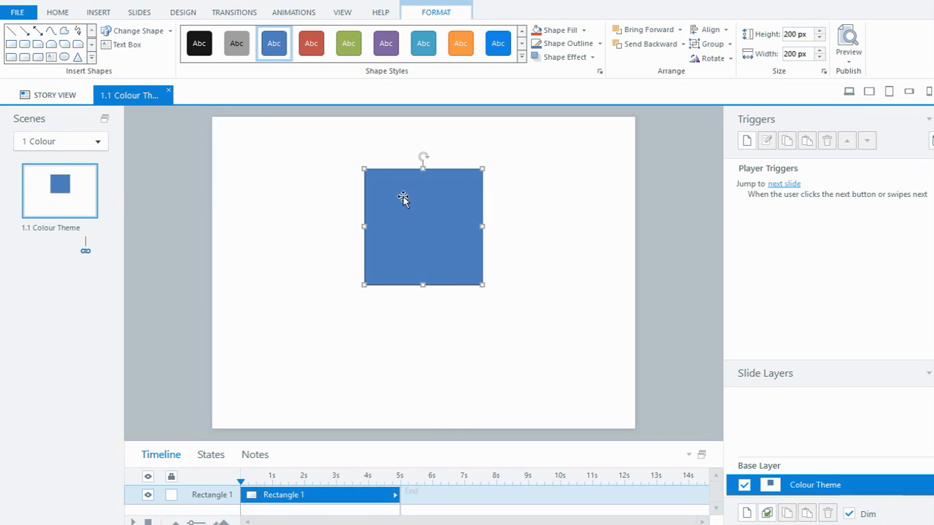
- Inspect the blue square's fill colour choices and custom colour options, closing them without changing the fill
left_click(583, 32)
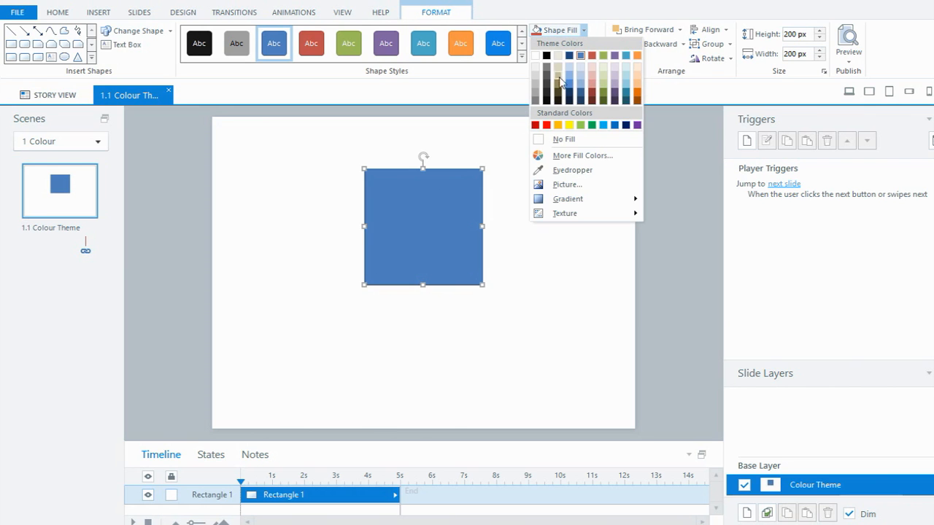
left_click(581, 156)
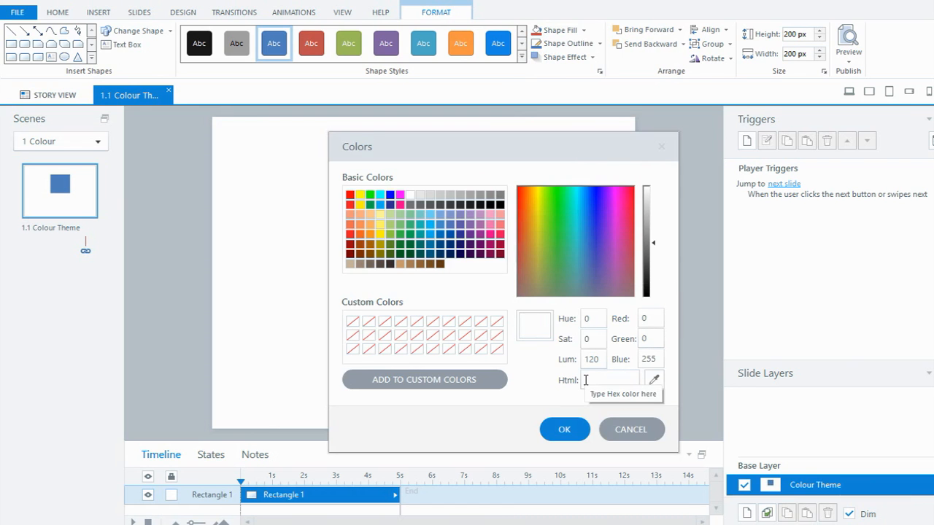
left_click(618, 434)
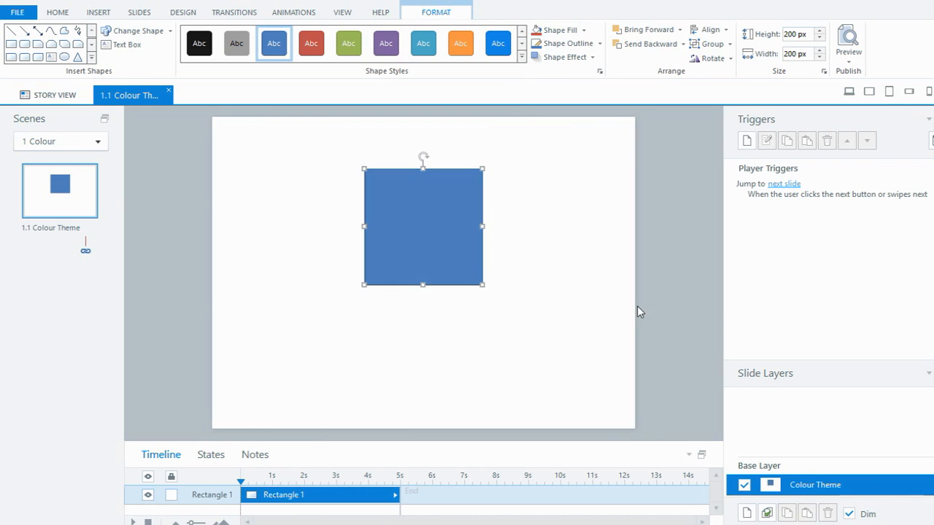
left_click(598, 284)
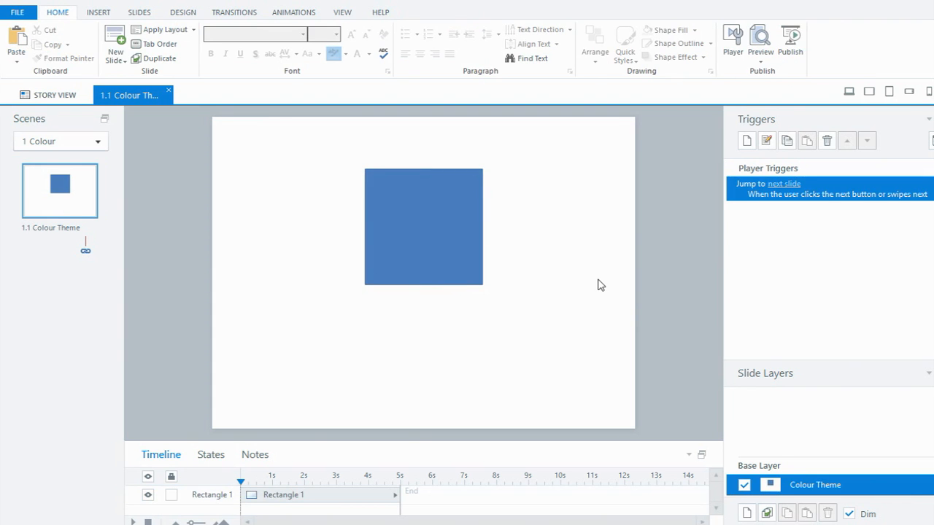
- Review the square's available shape styles and browse the custom and built-in theme colour sets
left_click(428, 237)
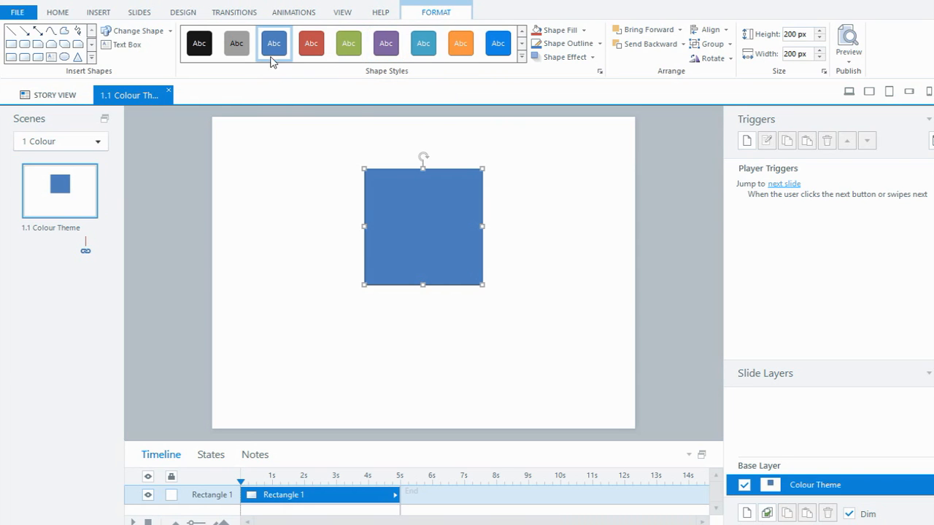
left_click(458, 45)
left_click(183, 12)
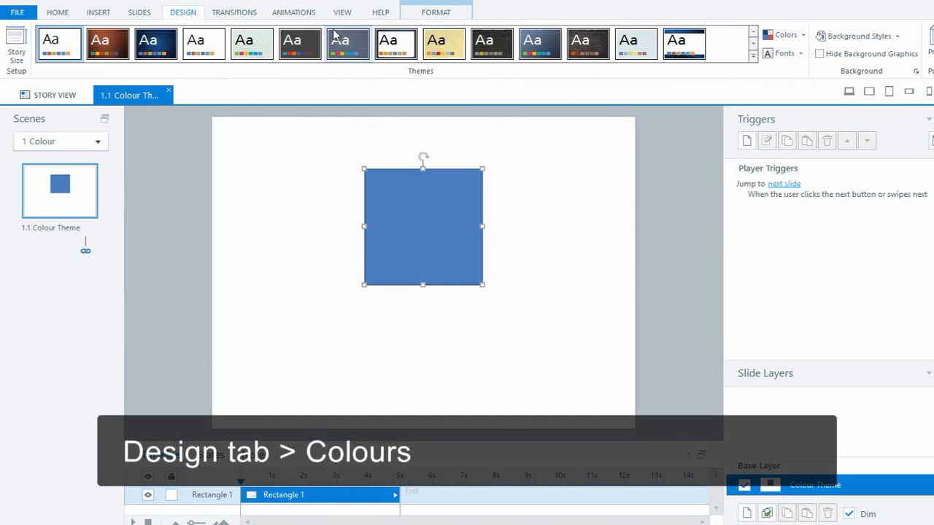
left_click(804, 38)
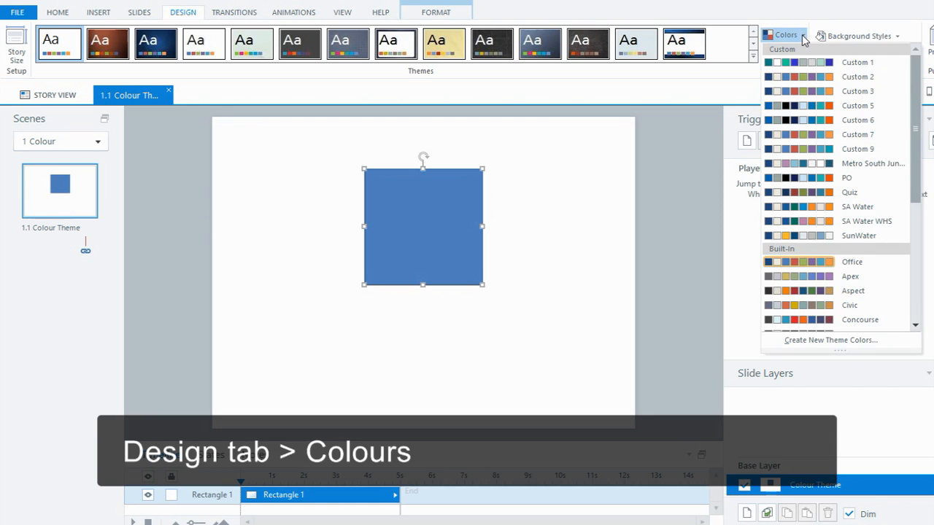
left_click_drag(923, 87, 923, 192)
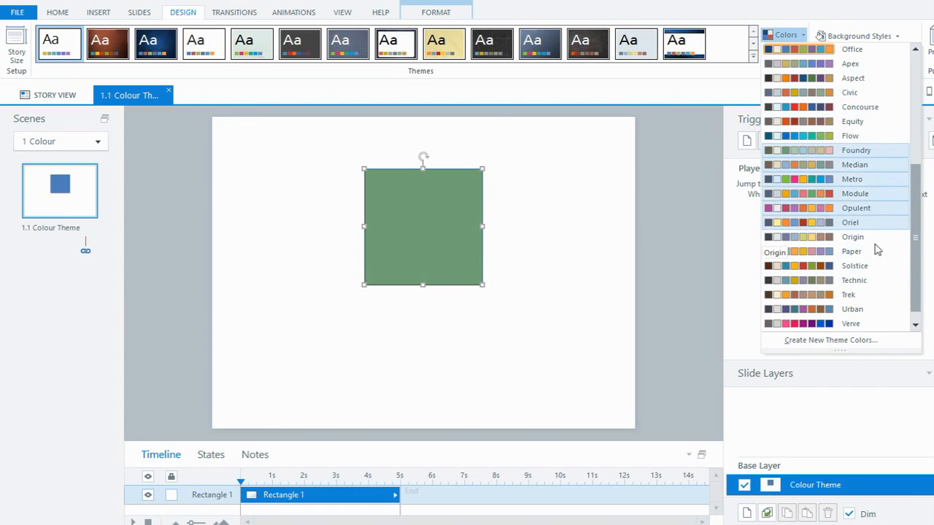
- Start a new theme colour set and set its Accent 1 colour to yellow (#FFF200)
left_click(830, 342)
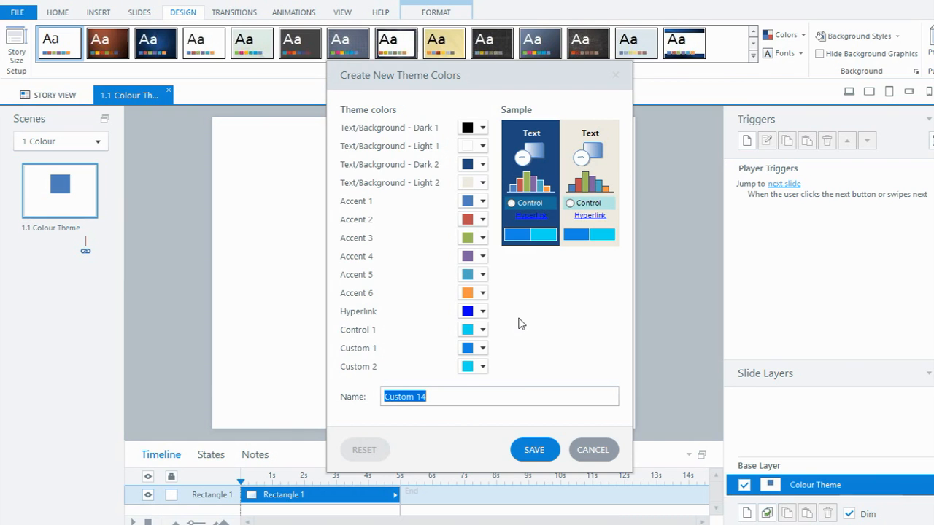
left_click(482, 202)
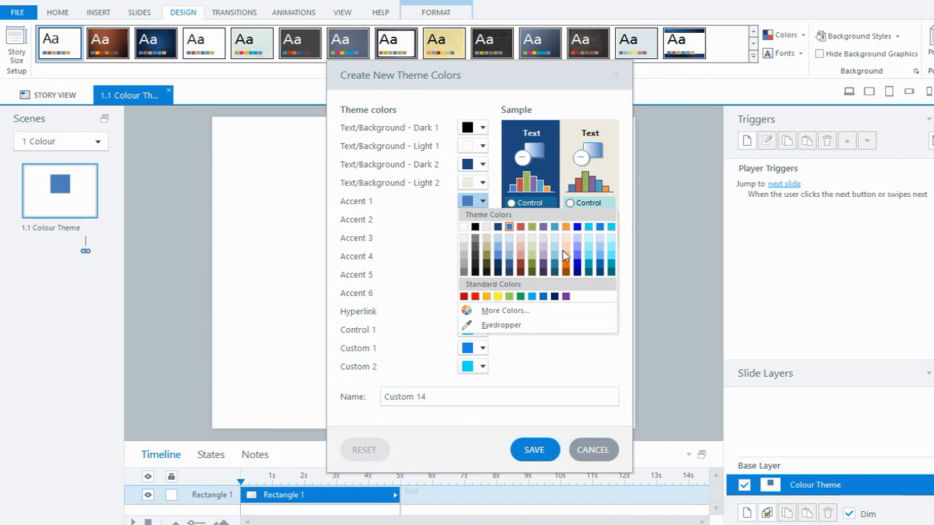
left_click(509, 312)
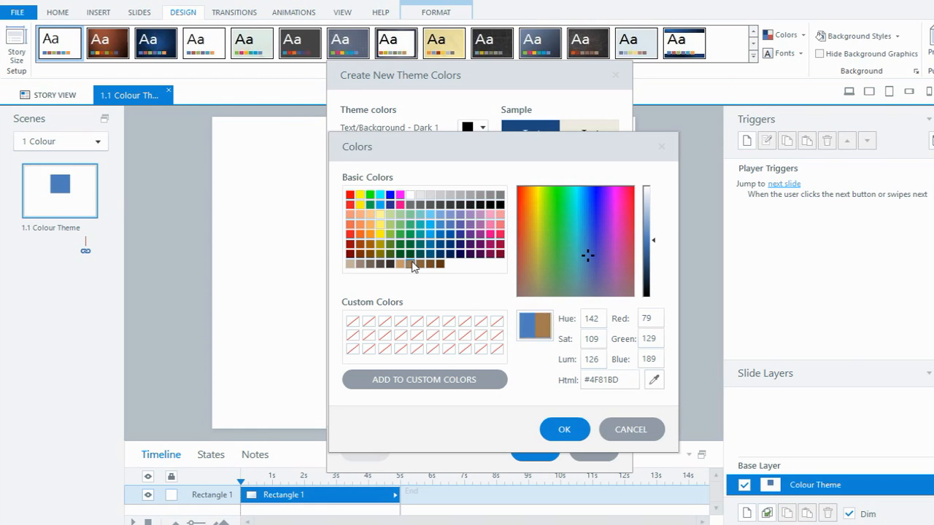
left_click(381, 235)
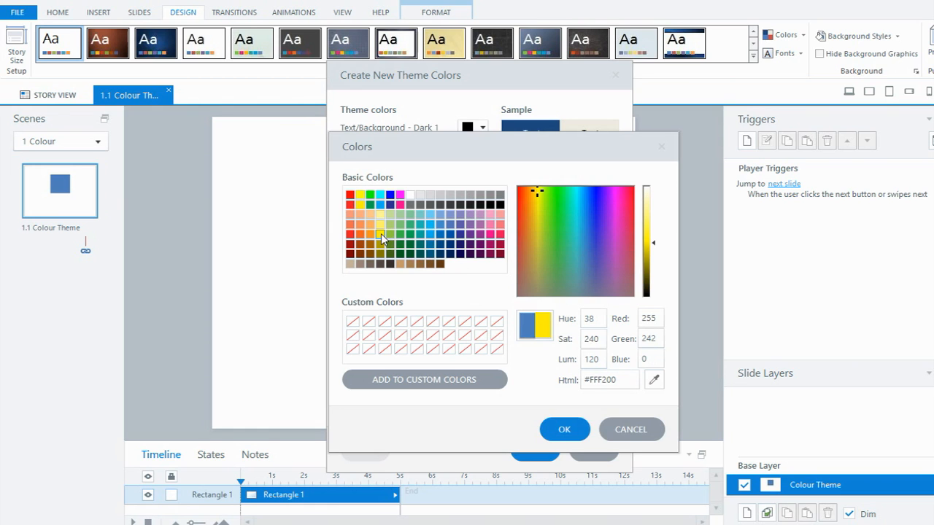
left_click(565, 430)
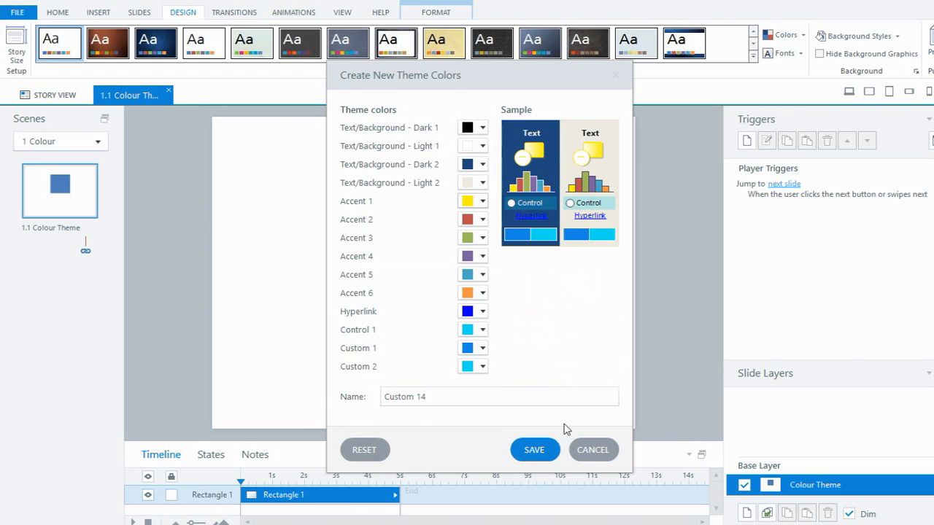
- Set Accent 2 to green (#00A651) and Accent 3 to blue in the new theme colours
left_click(483, 219)
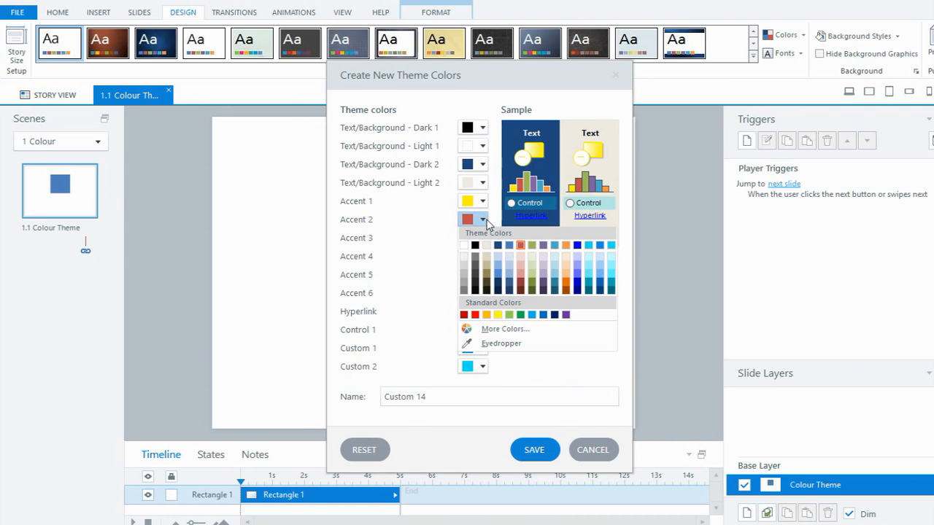
left_click(511, 330)
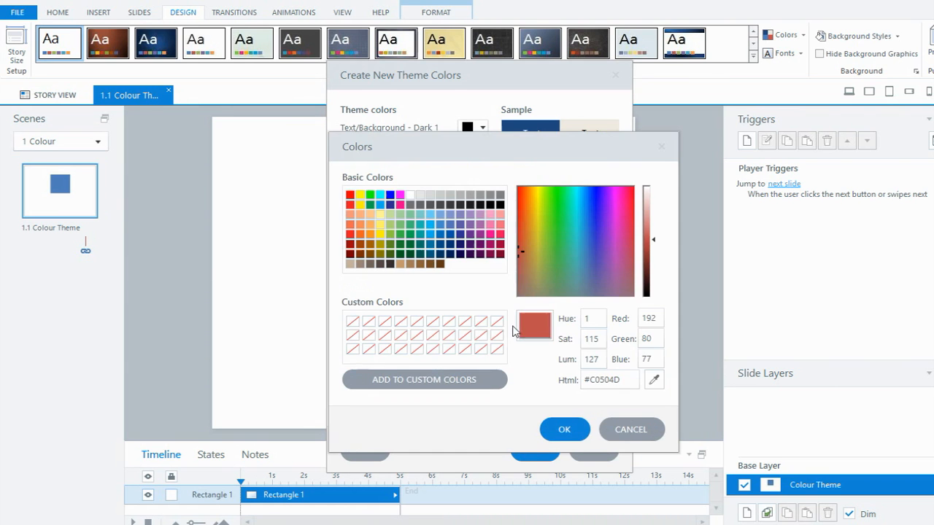
left_click(410, 235)
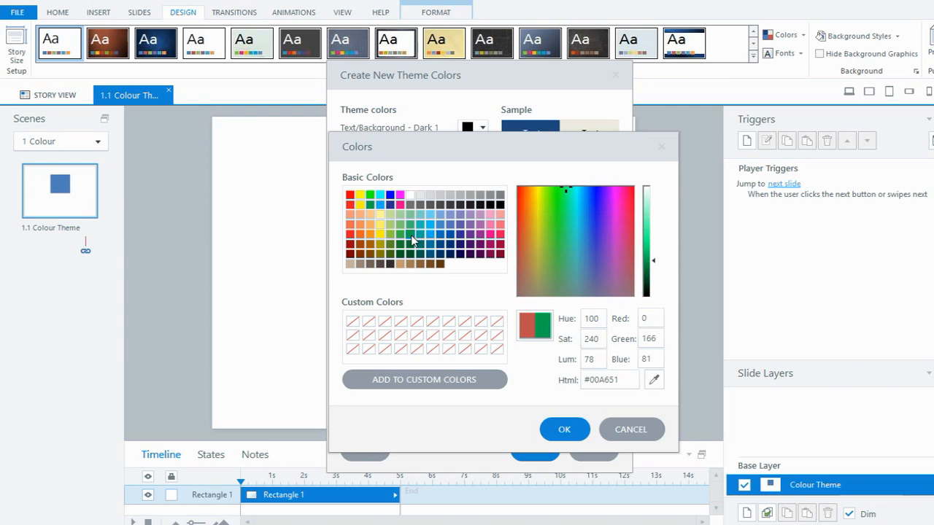
left_click(560, 429)
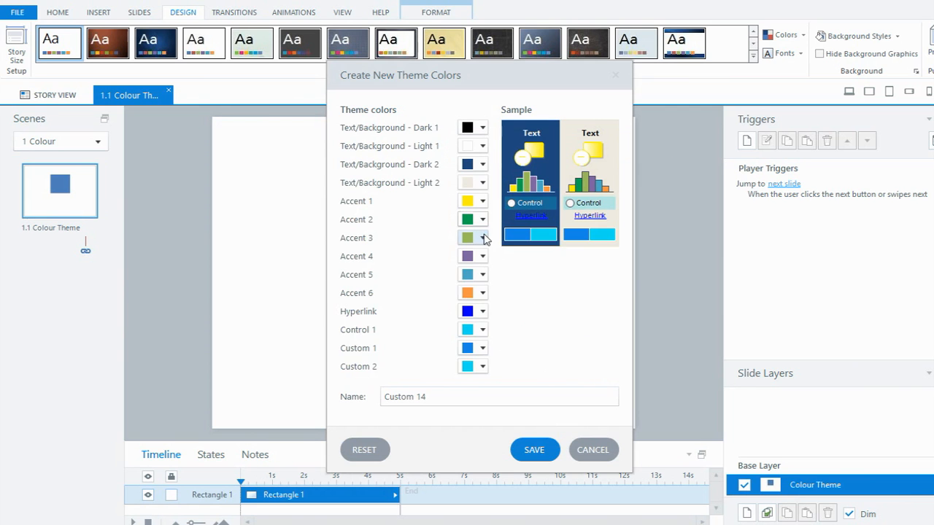
left_click(484, 238)
left_click(509, 347)
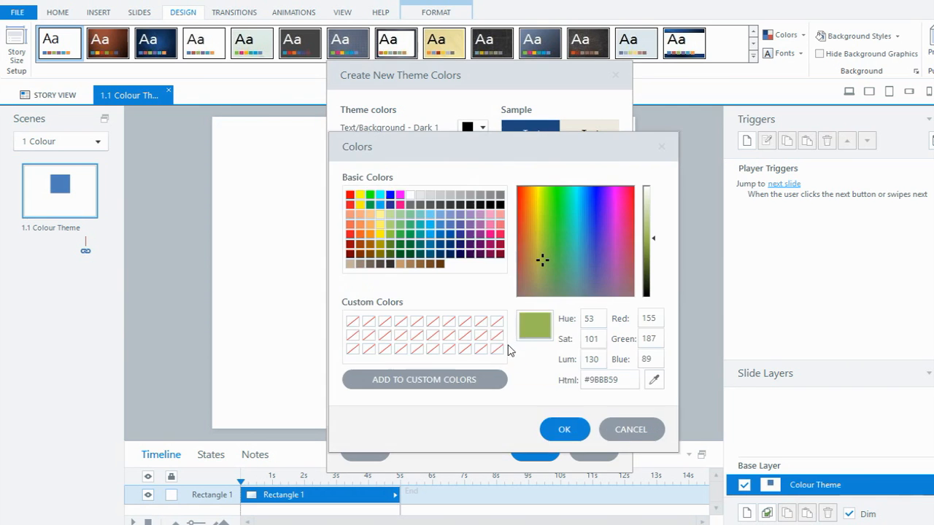
left_click(440, 234)
left_click(562, 429)
- Set Accent 4 to purple and Accent 5 to red, choosing both from the basic colours
left_click(483, 256)
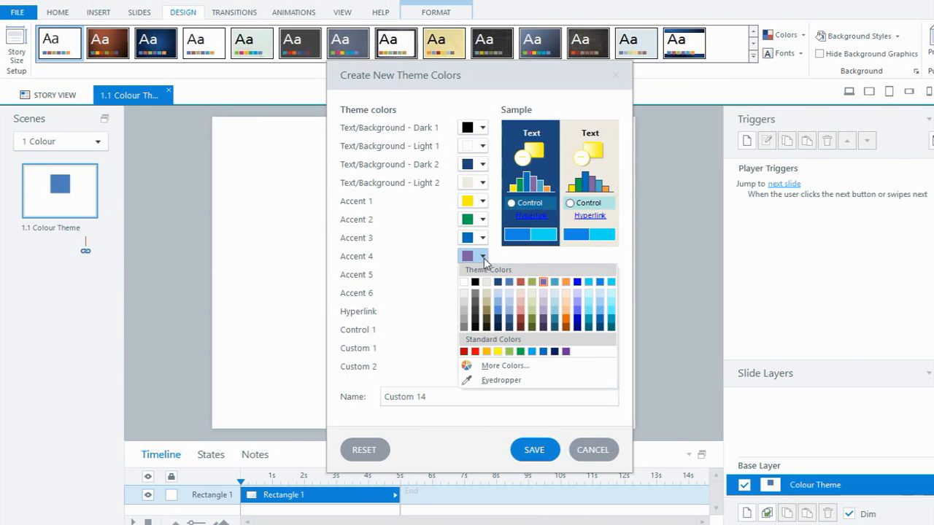
left_click(469, 254)
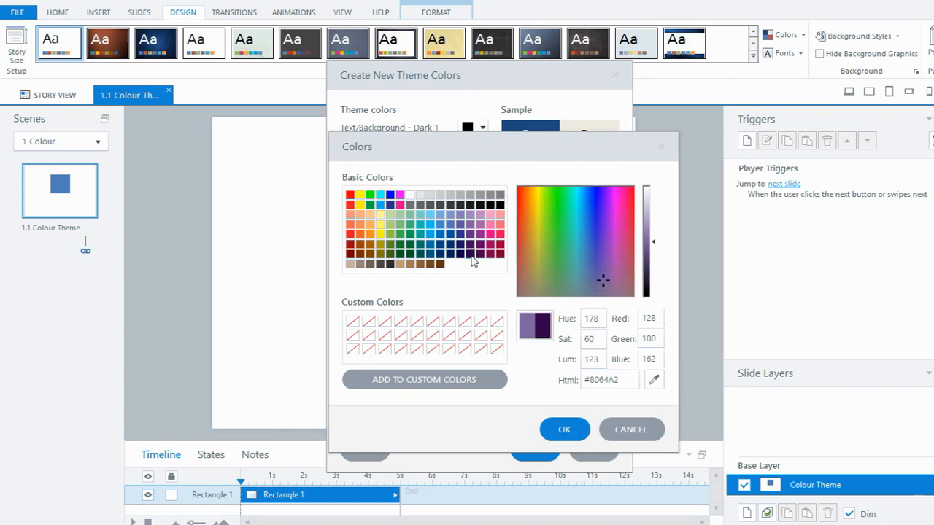
left_click(560, 429)
left_click(482, 276)
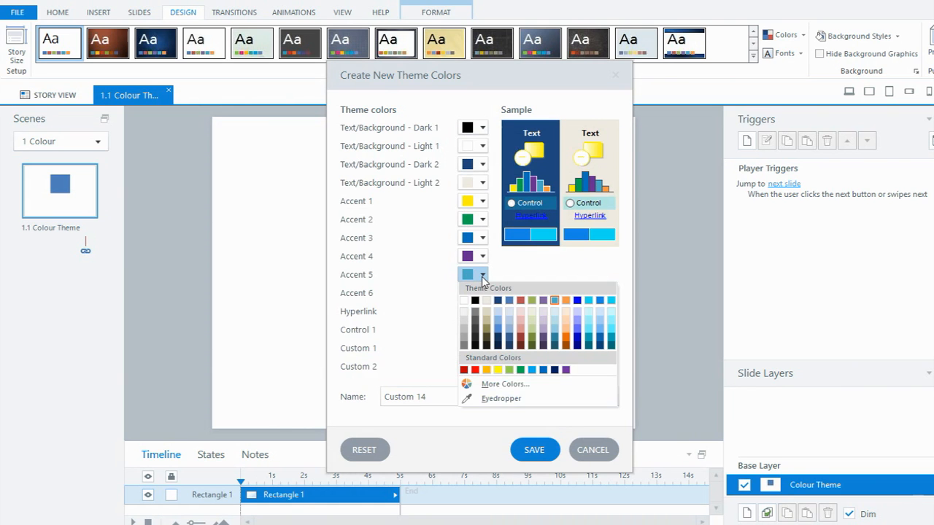
left_click(547, 383)
left_click(349, 234)
left_click(566, 430)
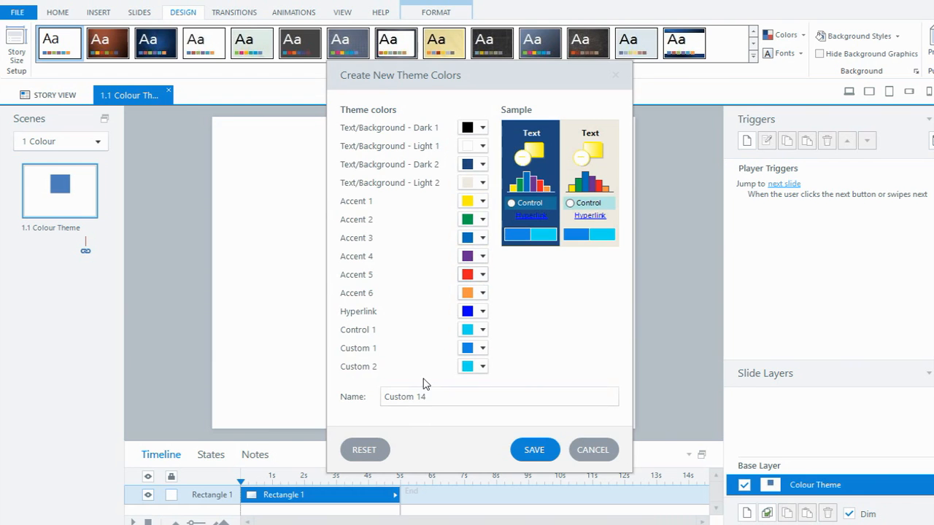
- Name the new theme colour set "Tutorial" and save it
left_click_drag(431, 399, 367, 397)
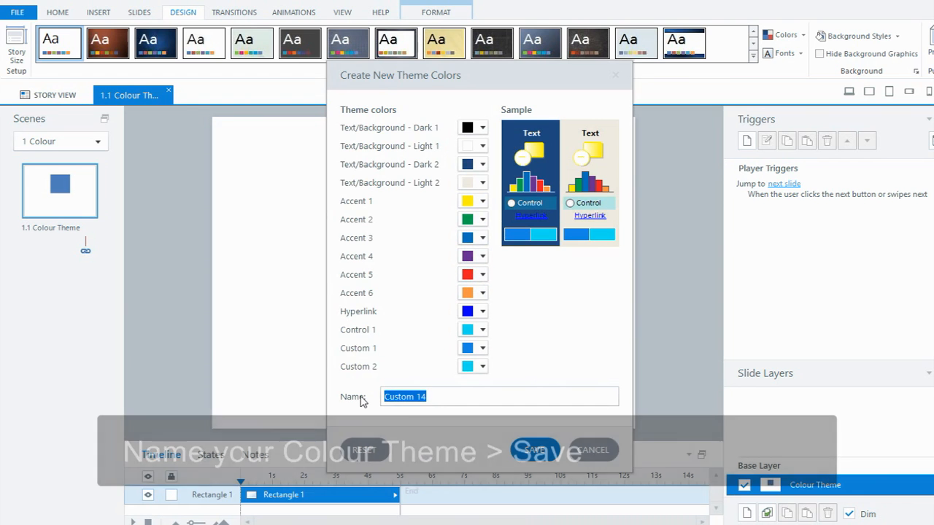
type("Tutorial")
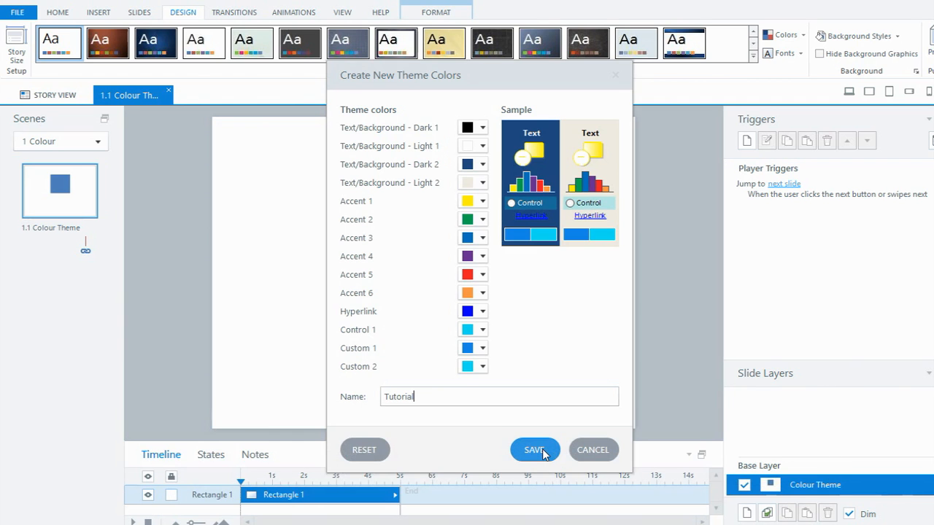
left_click(533, 450)
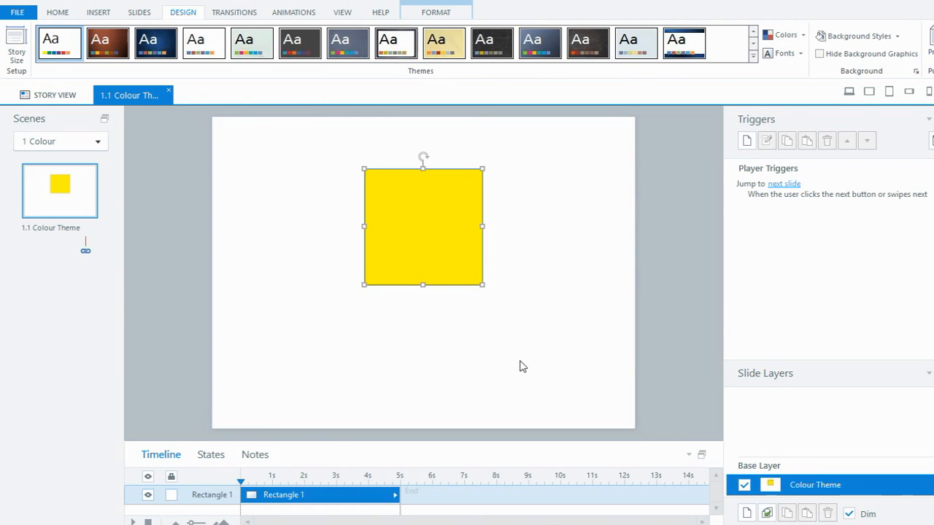
- Check the square's shape styles in the new theme colours, including the full style gallery
left_click(447, 14)
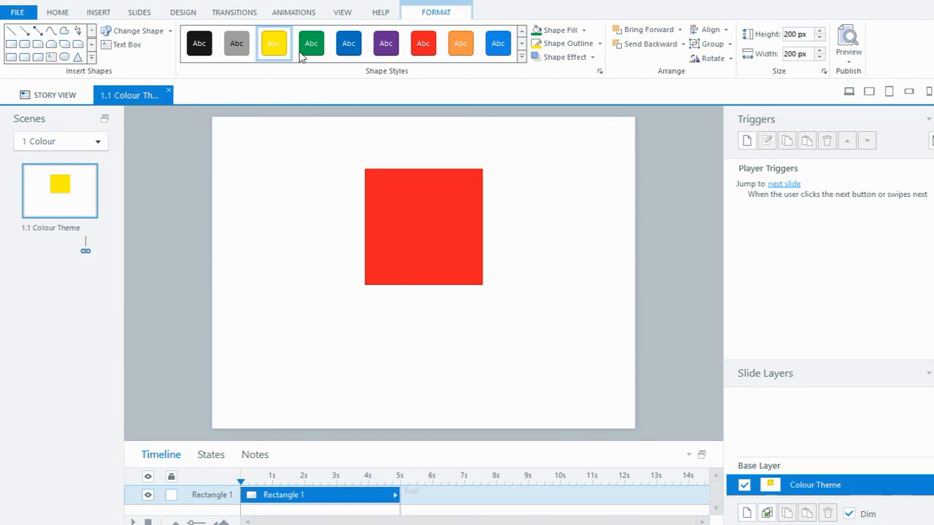
left_click(498, 44)
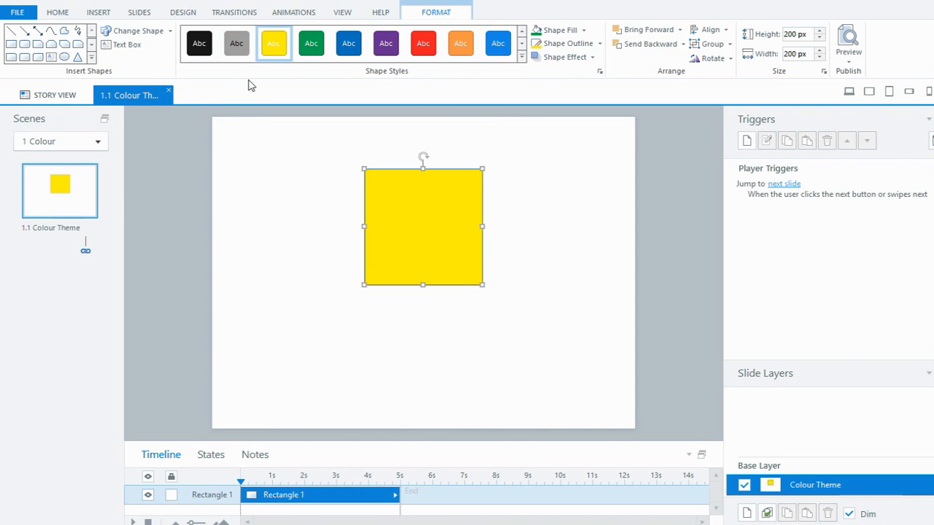
left_click(522, 57)
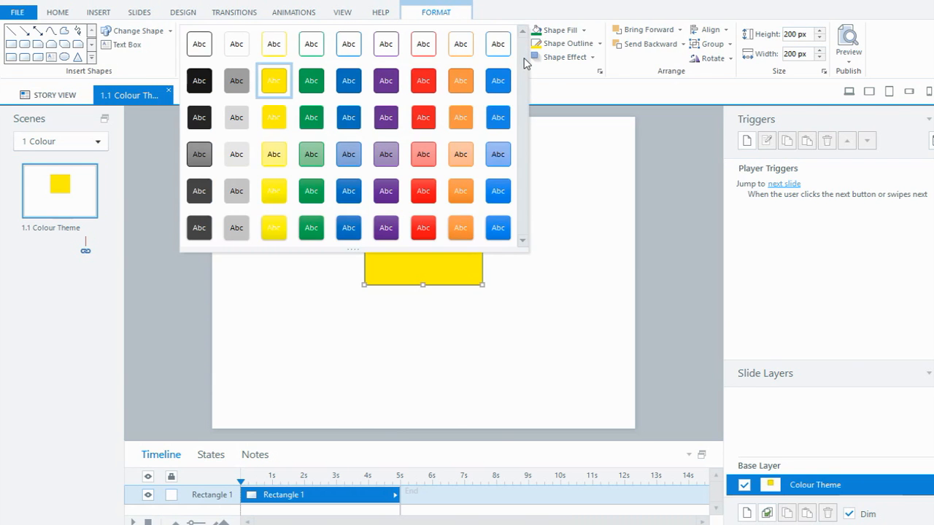
left_click(547, 90)
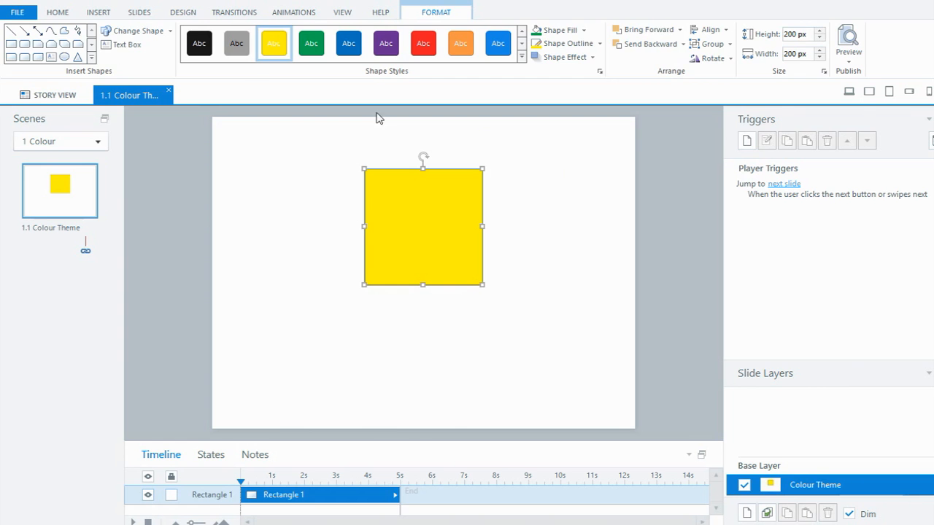
- Find the custom Tutorial set among the project's theme colours and open it for editing
left_click(183, 13)
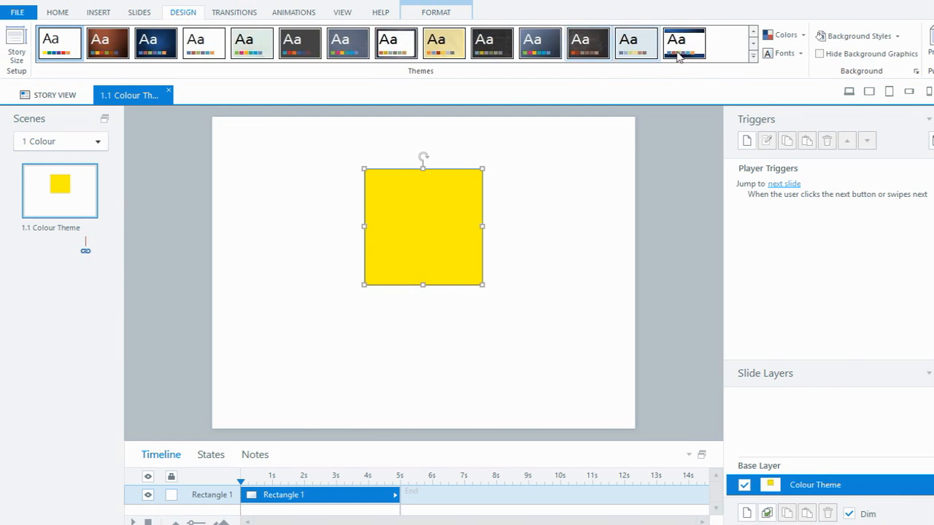
left_click(802, 37)
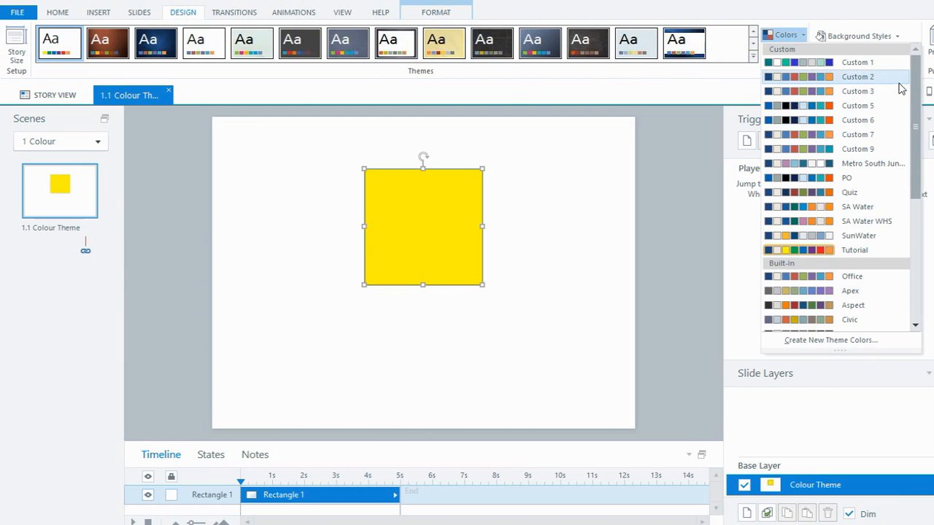
scroll(915, 87, "down", 5)
left_click_drag(915, 178, 915, 185)
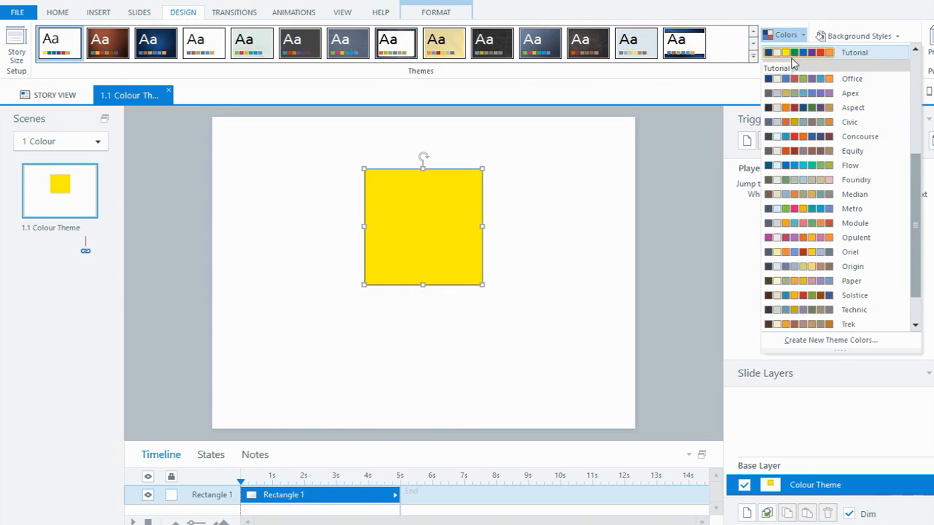
right_click(796, 55)
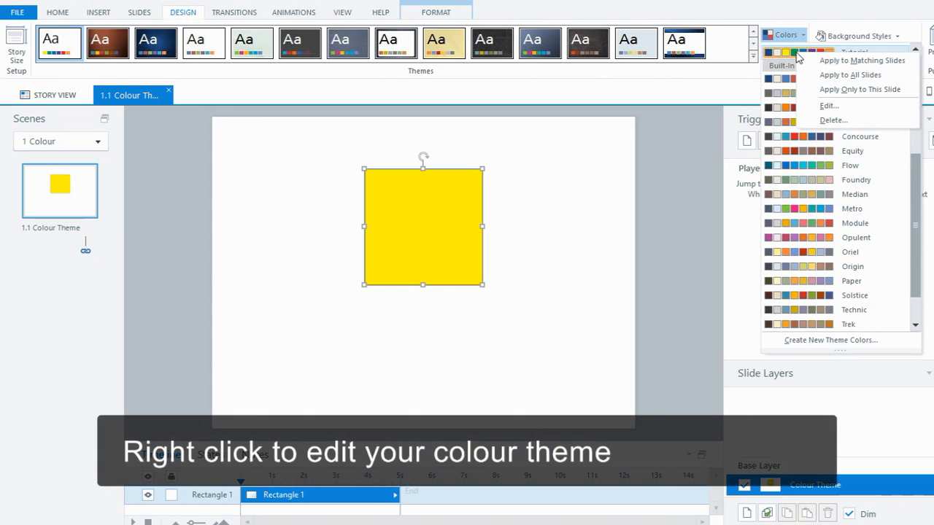
left_click(827, 106)
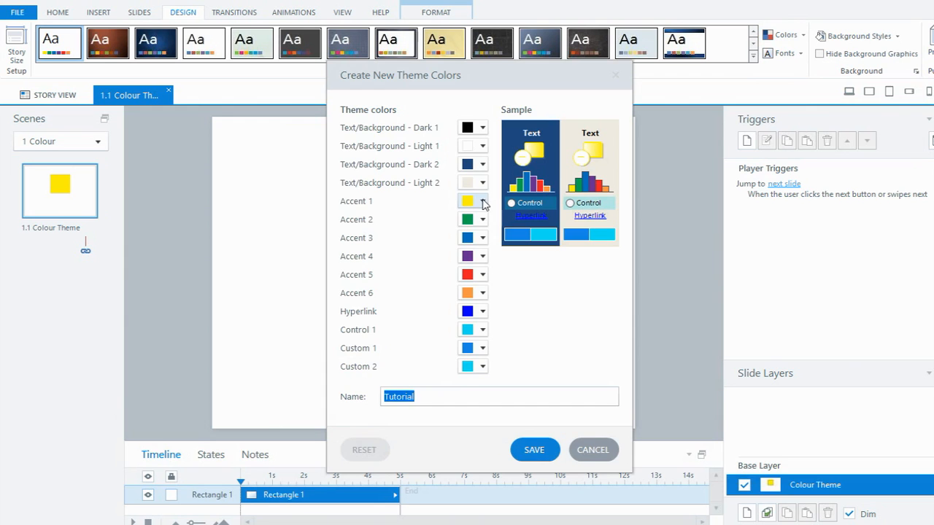
- Set Accent 1 to a light cyan theme shade, save the Tutorial colours and check the square's shape styles
left_click(482, 202)
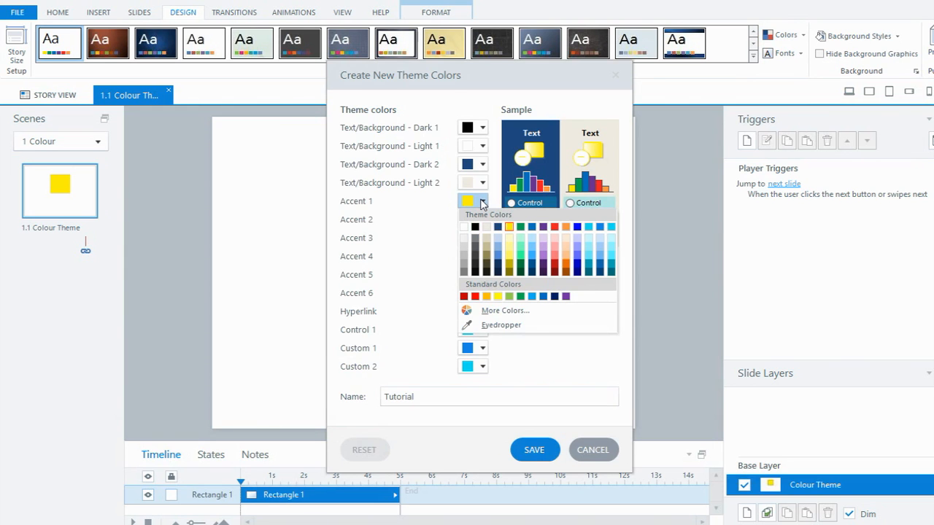
left_click(611, 260)
left_click(542, 454)
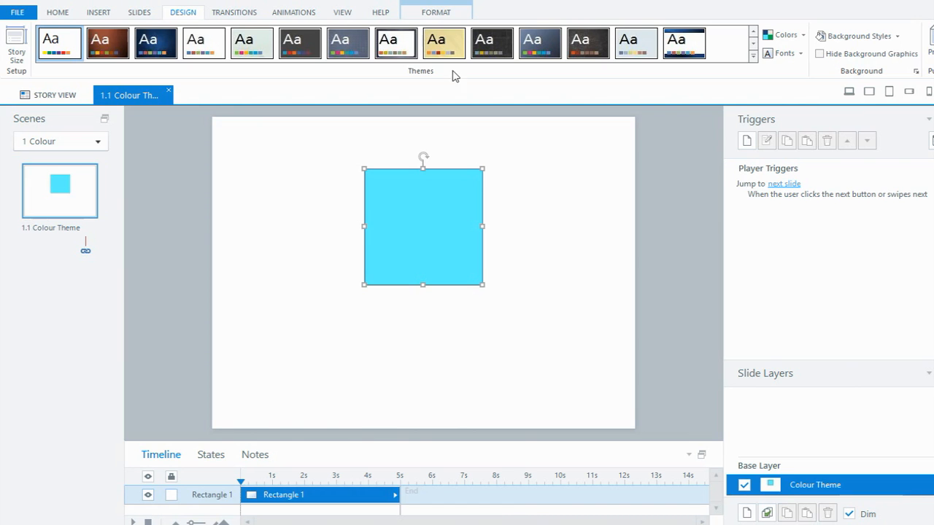
left_click(446, 13)
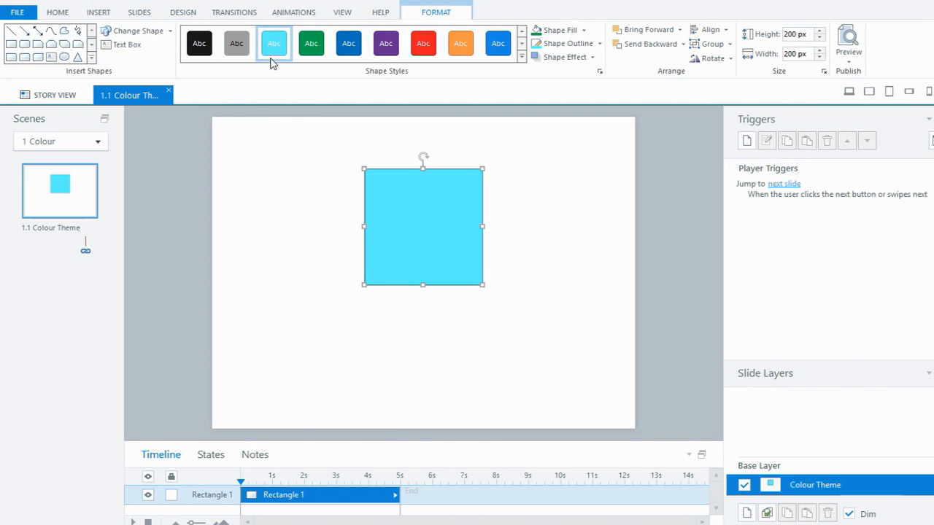